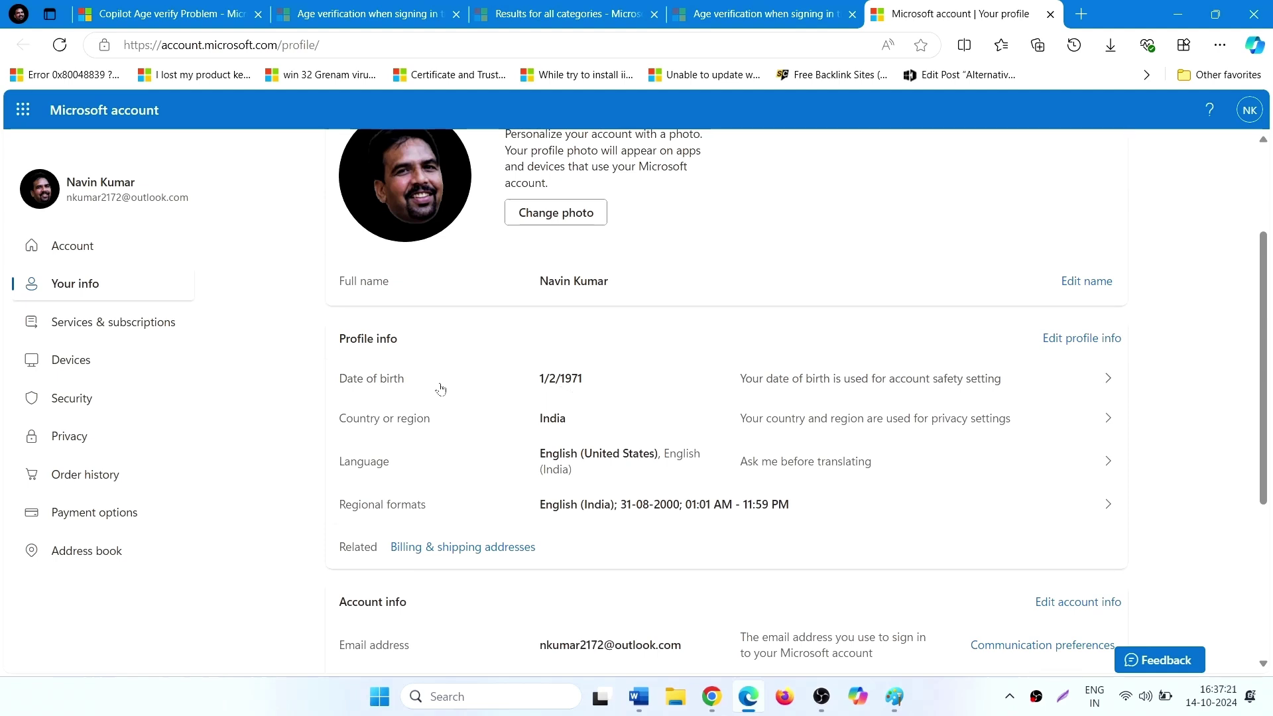
- Verify your identity with a Windows PIN to edit the date of birth
left_click(392, 389)
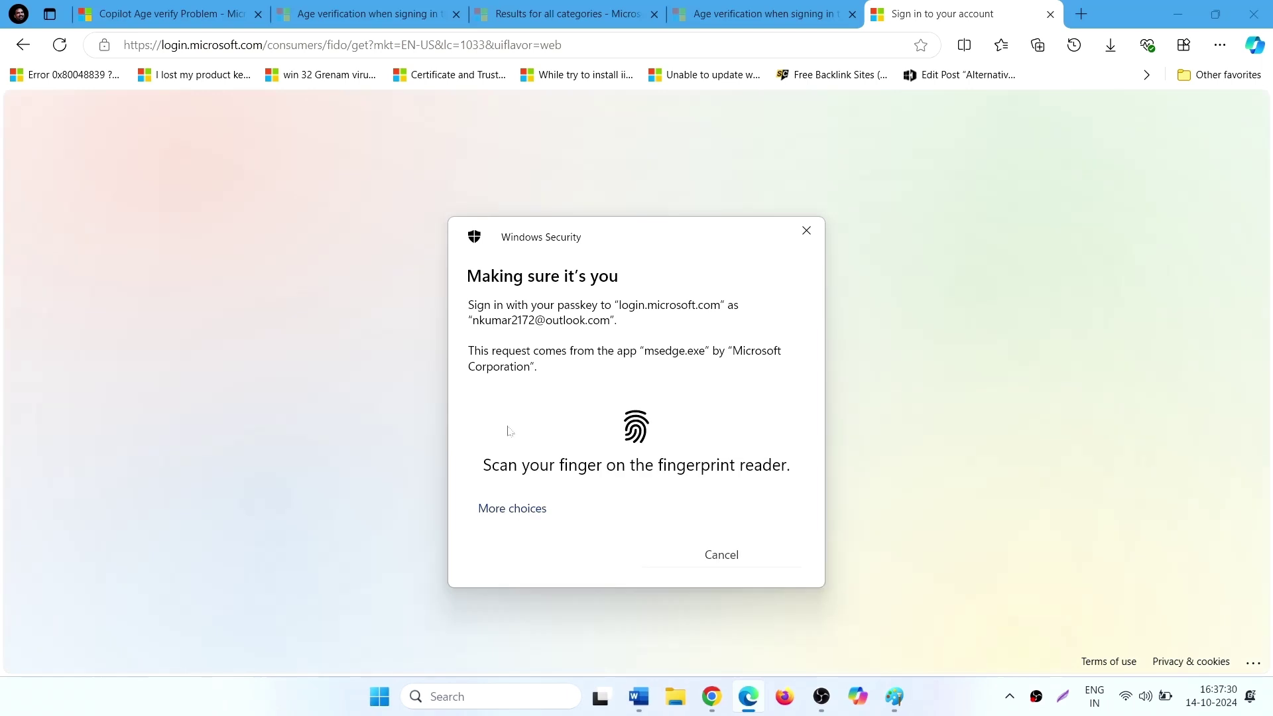
left_click(500, 511)
left_click(513, 611)
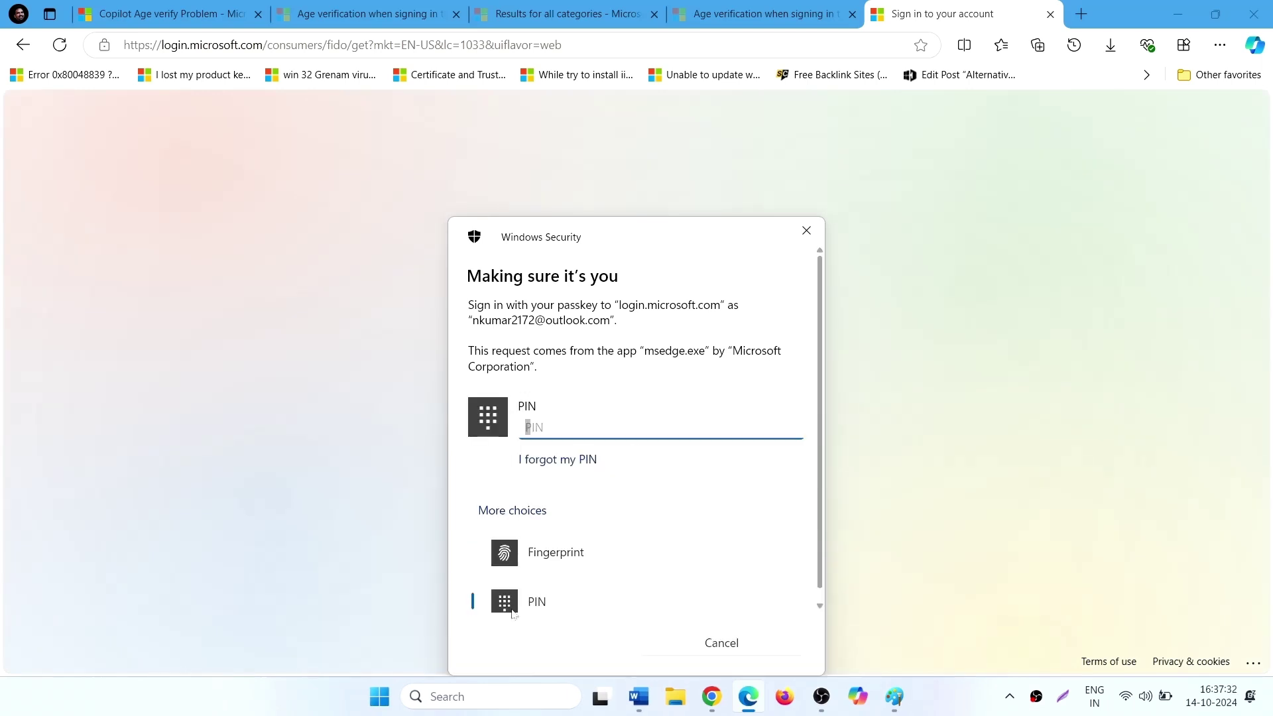
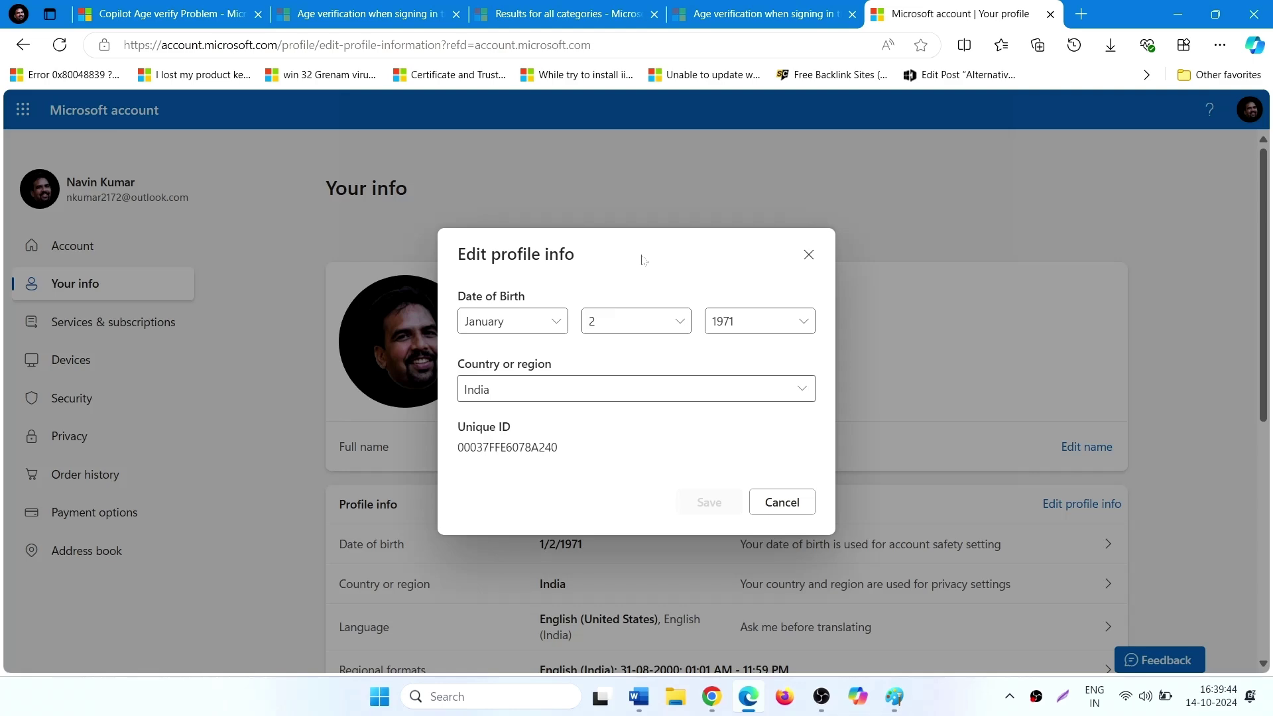
- Cancel the profile editor, minimize Edge, and find the Copilot app's options in Windows Search
left_click(809, 255)
left_click(1176, 15)
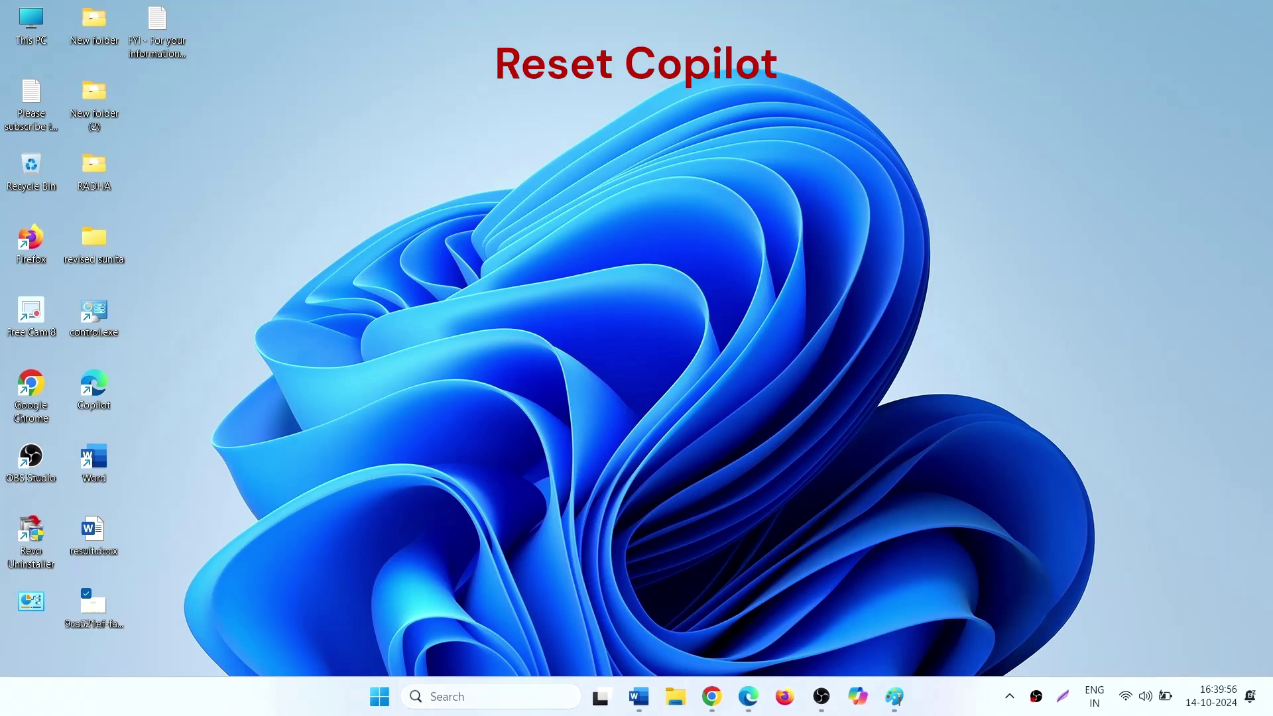
key("super+s")
type("c")
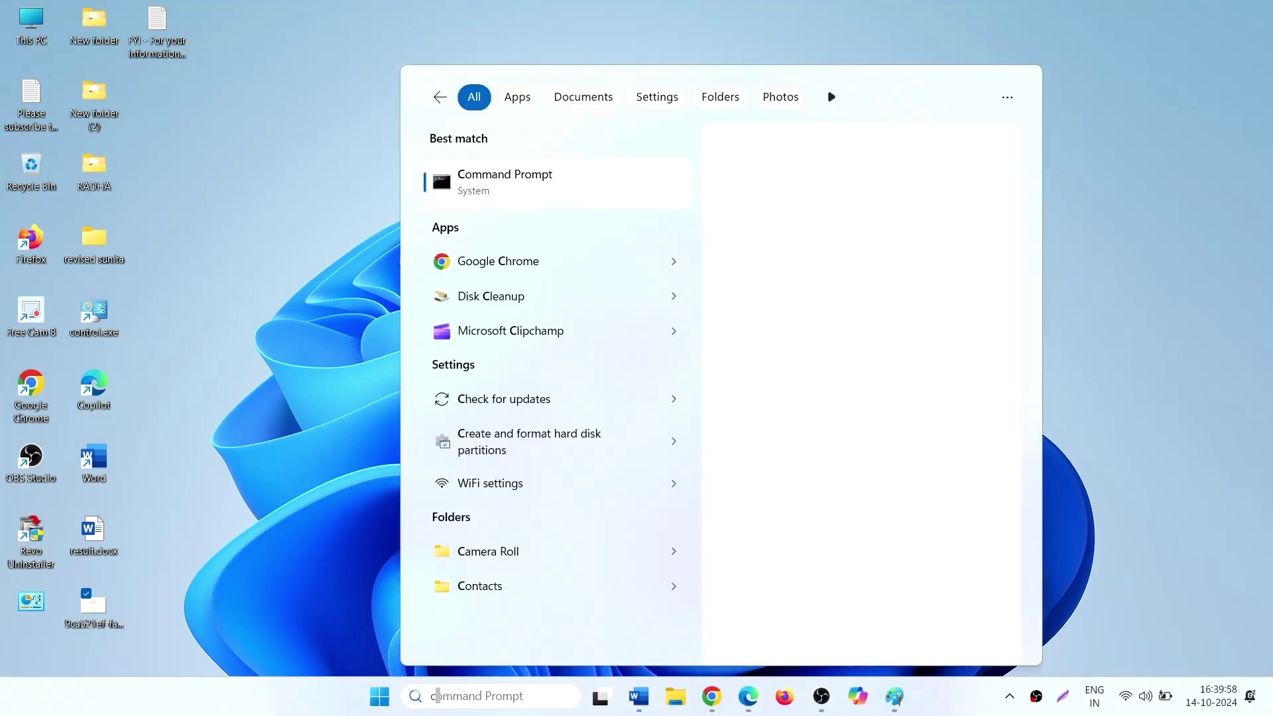
type("opilot")
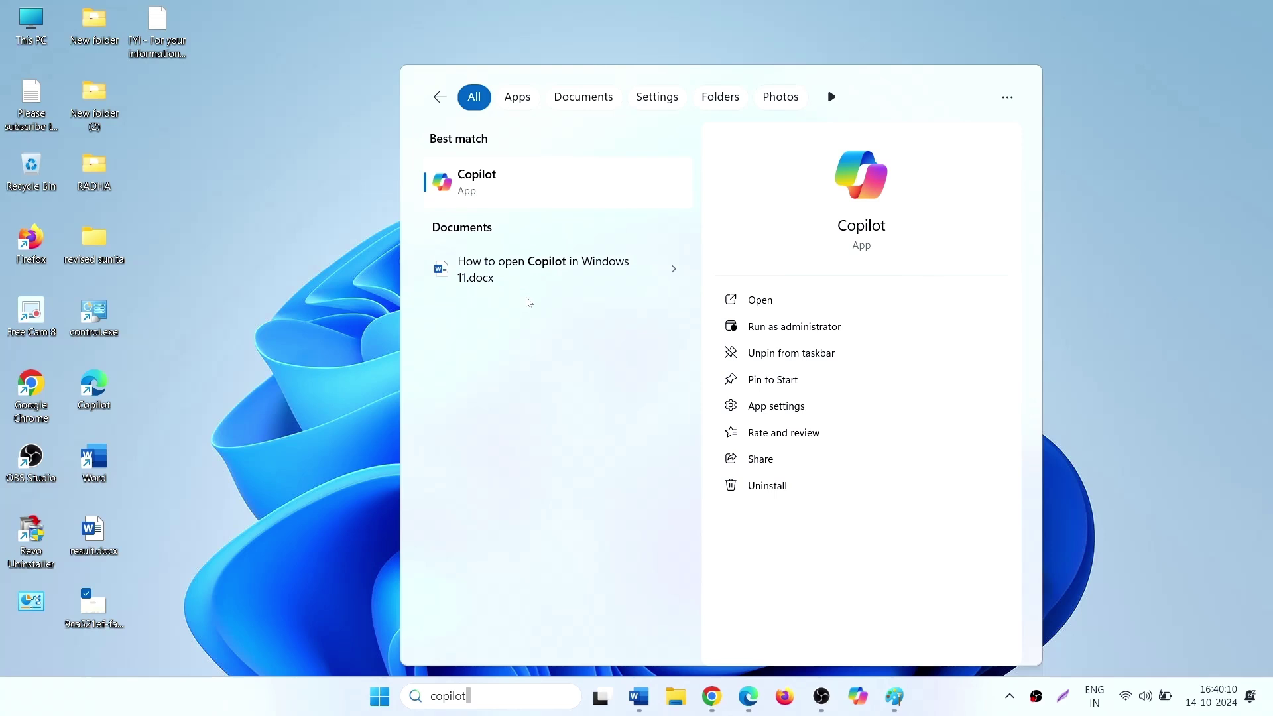
right_click(501, 187)
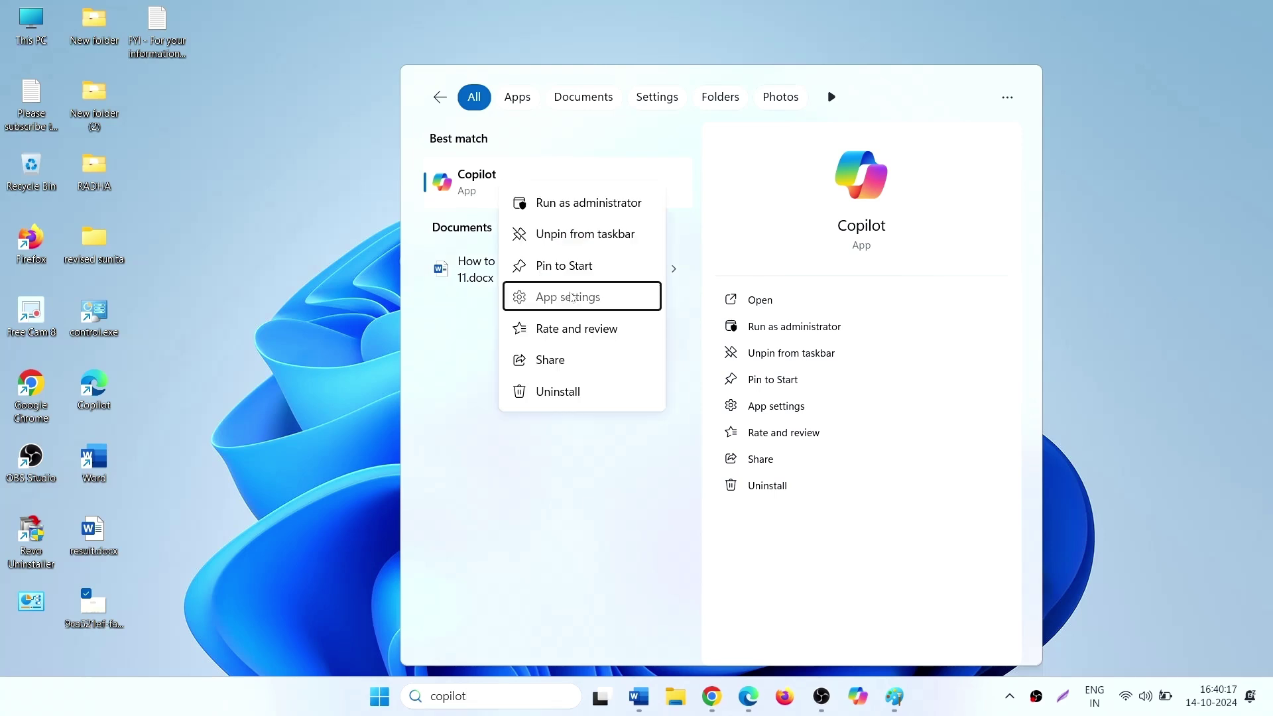
- Repair the Copilot app from its settings page, then reset it, confirming the data wipe
left_click(571, 296)
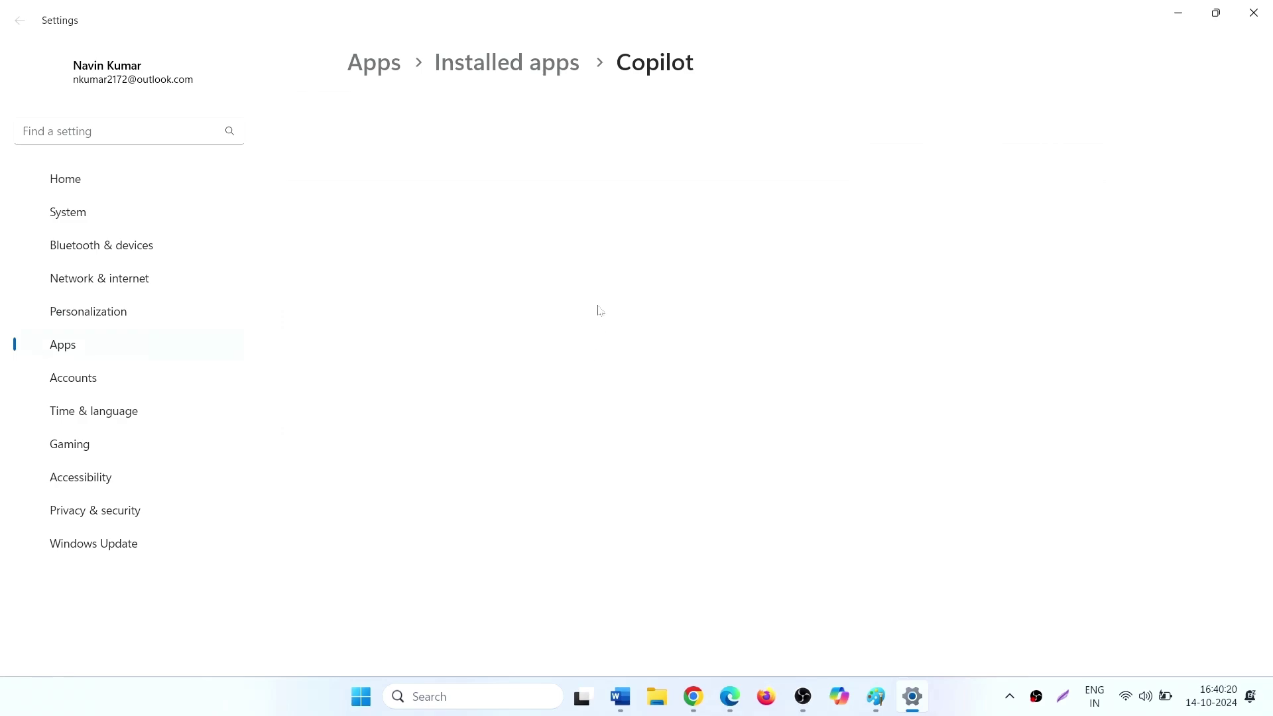
scroll(567, 467, "down", 2)
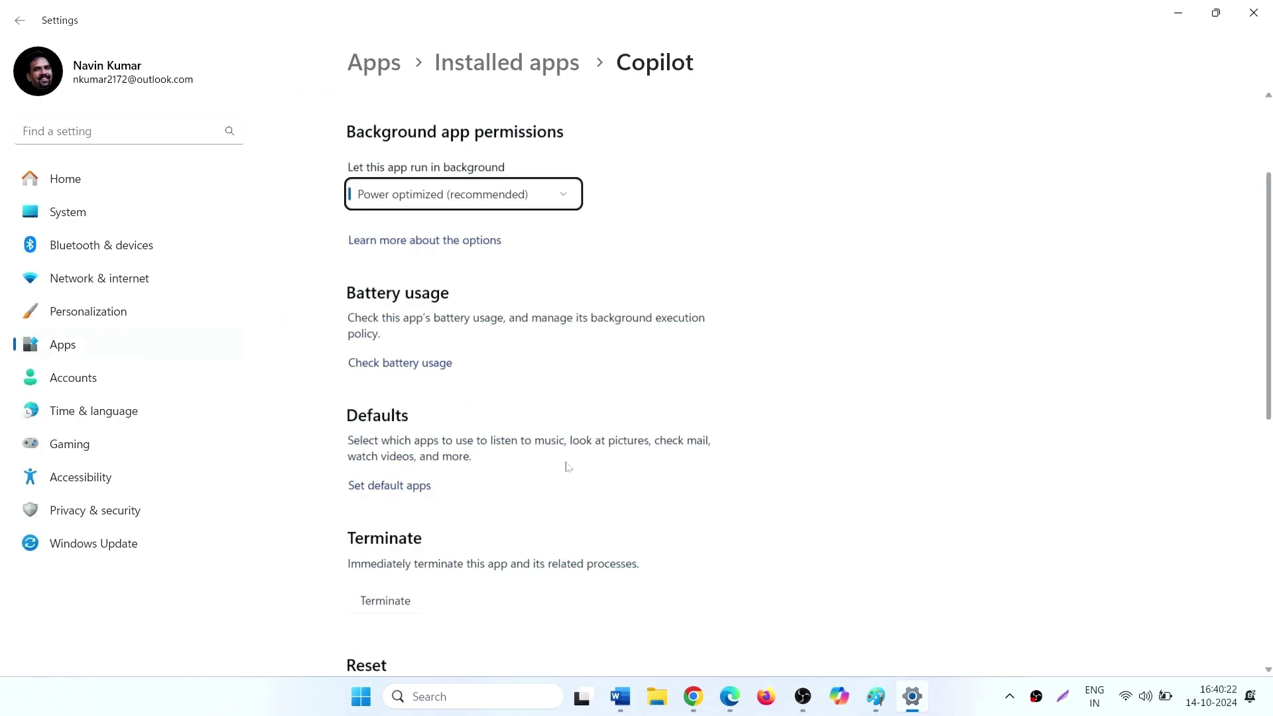
scroll(568, 466, "down", 4)
scroll(567, 466, "down", 2)
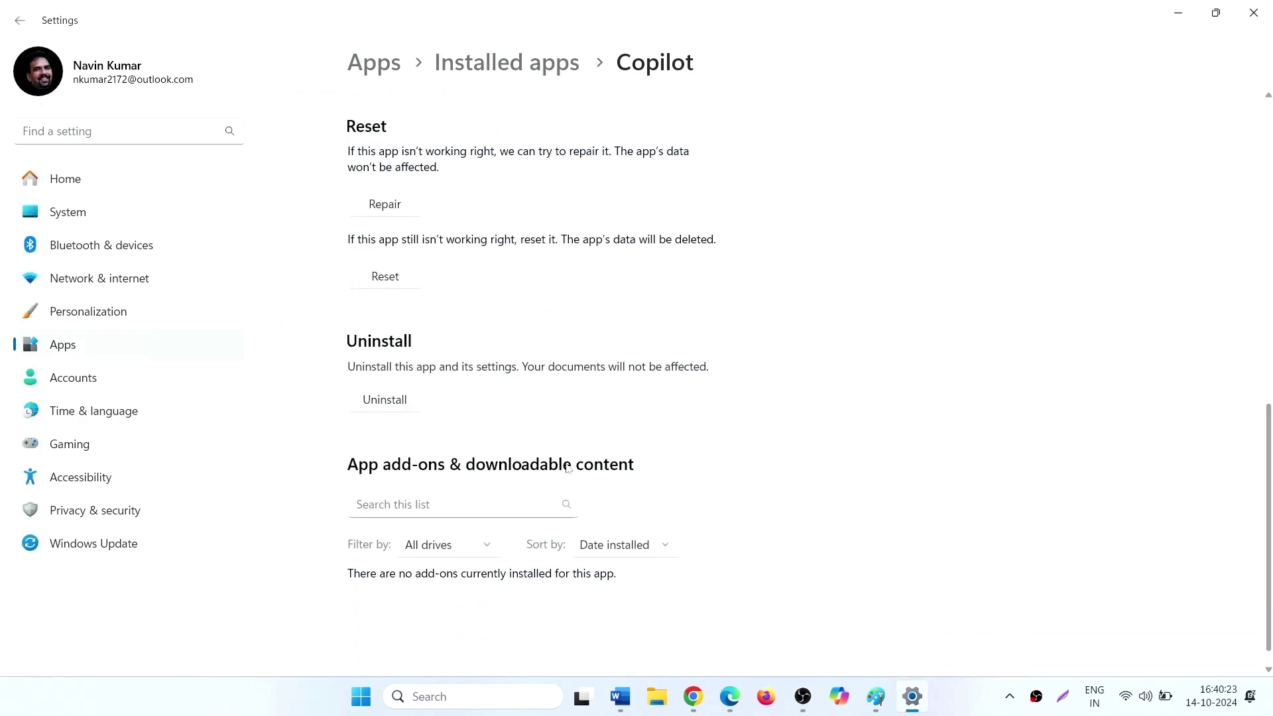
left_click(380, 205)
left_click(384, 277)
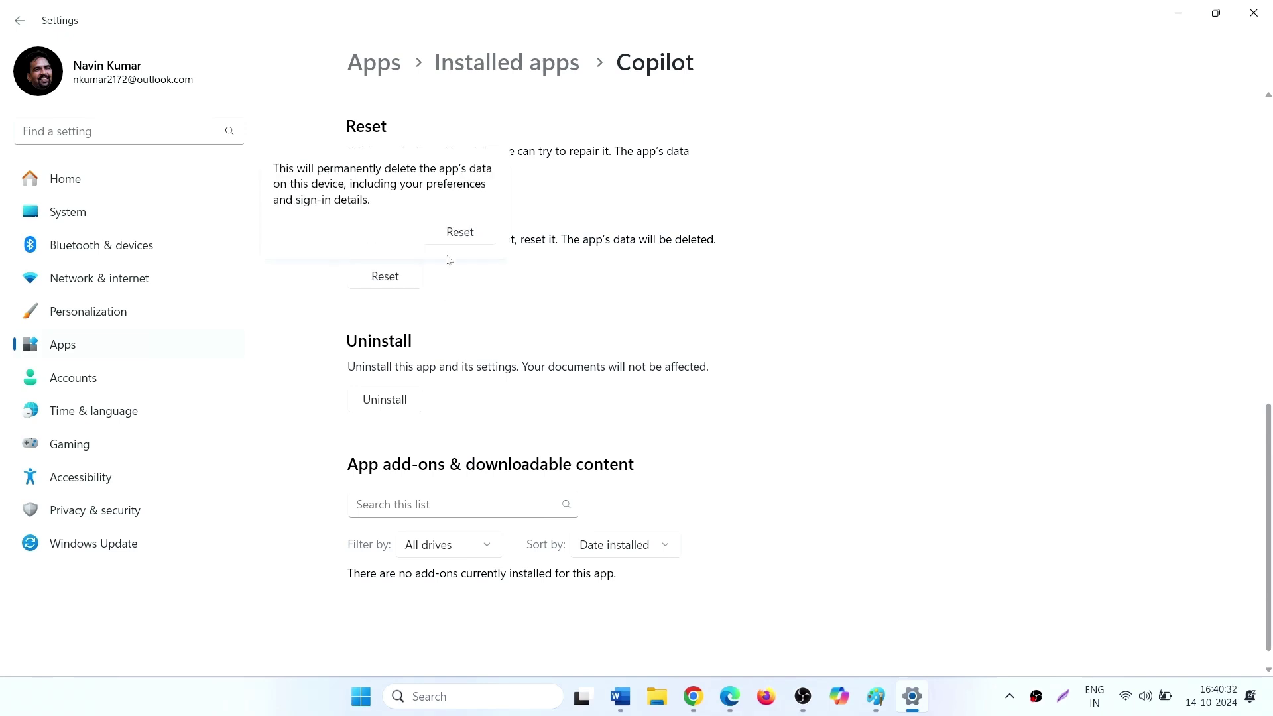
left_click(459, 233)
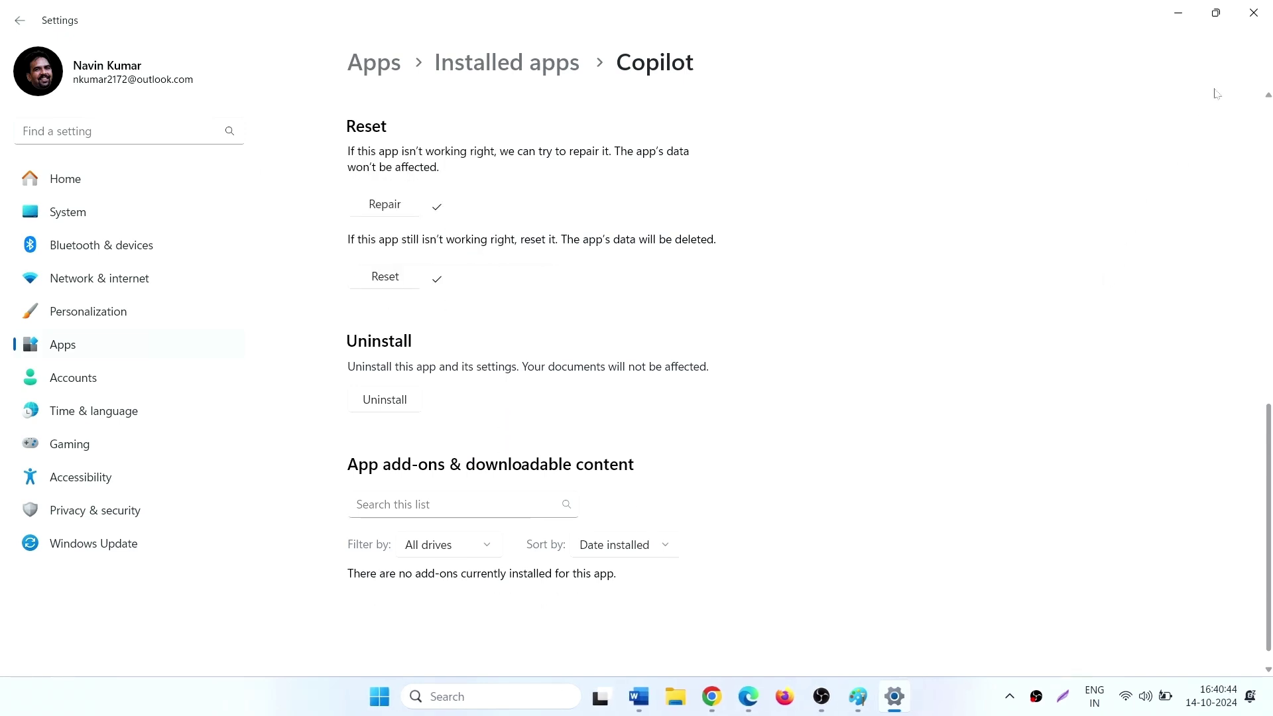
- Close Settings, return to Edge, and go to Privacy, search, and services settings
left_click(1253, 15)
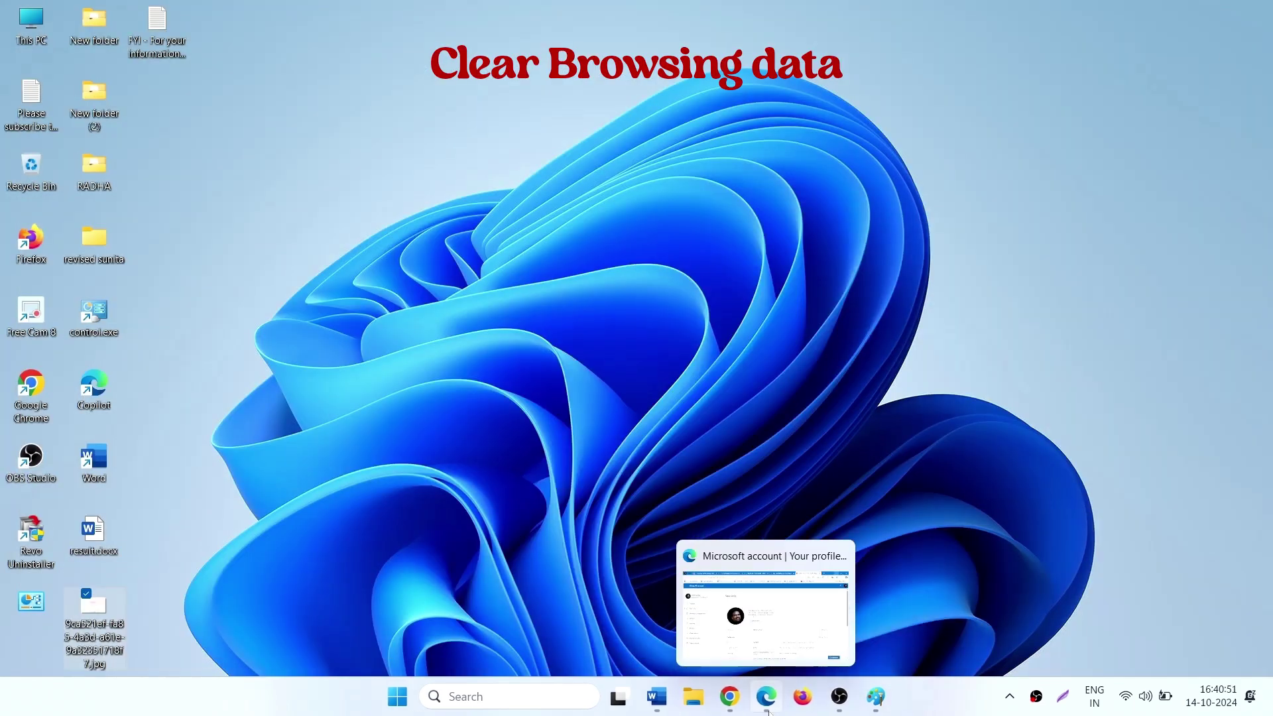
left_click(766, 699)
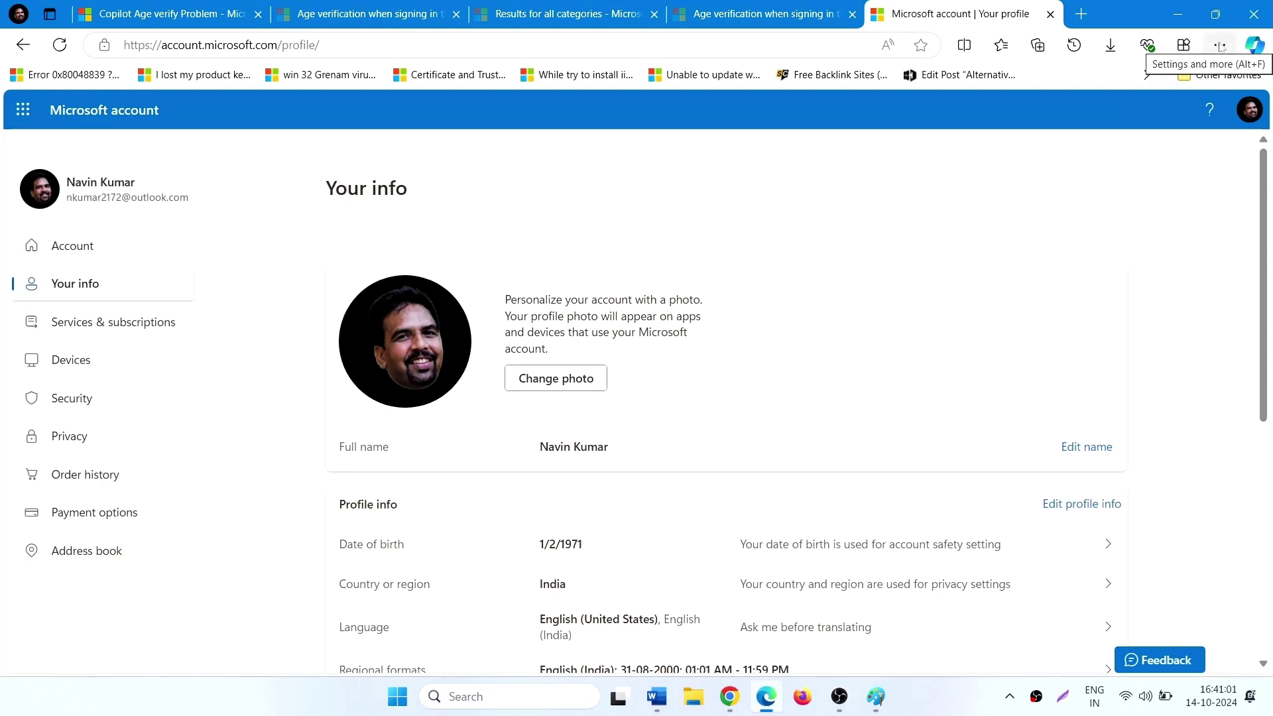
left_click(1219, 46)
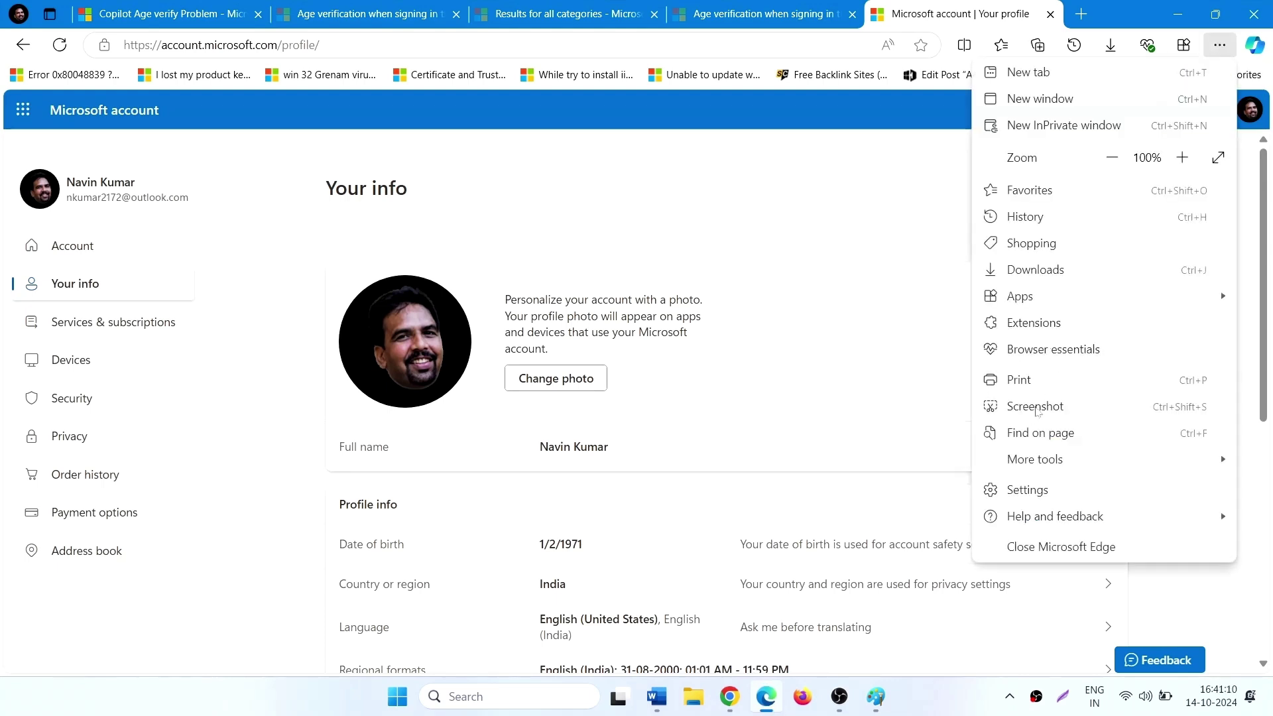
left_click(1039, 490)
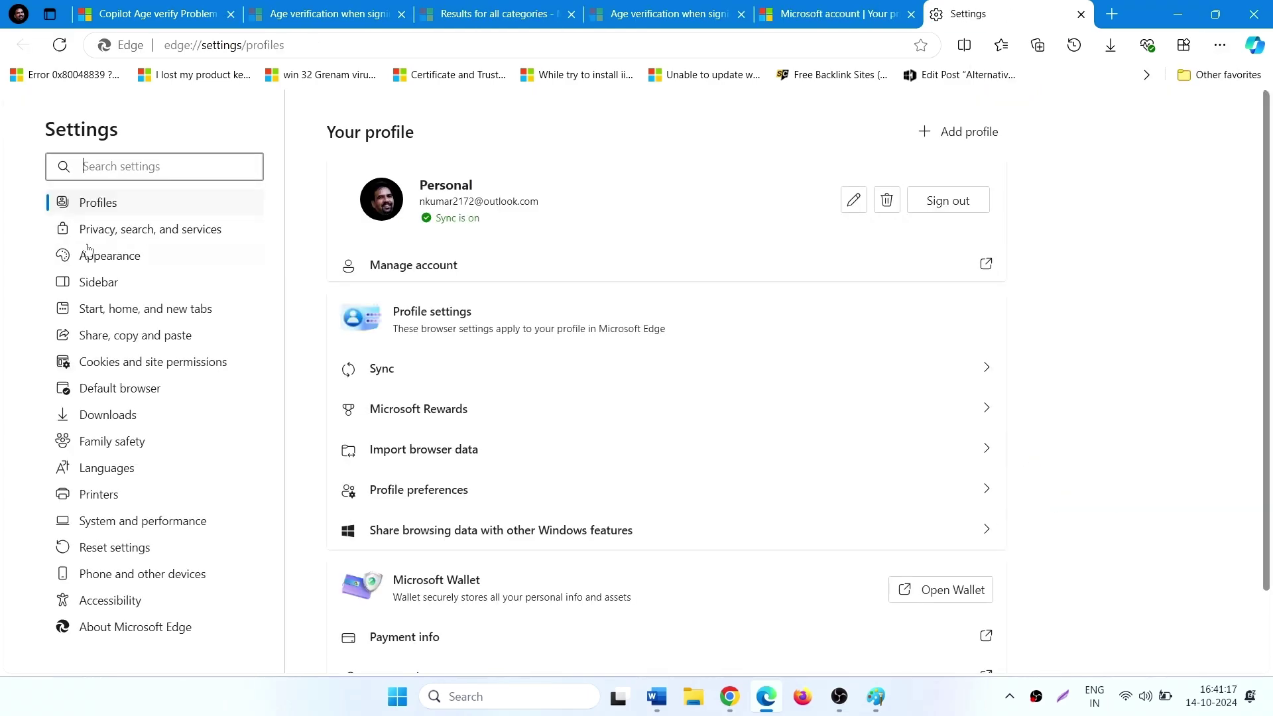
left_click(204, 236)
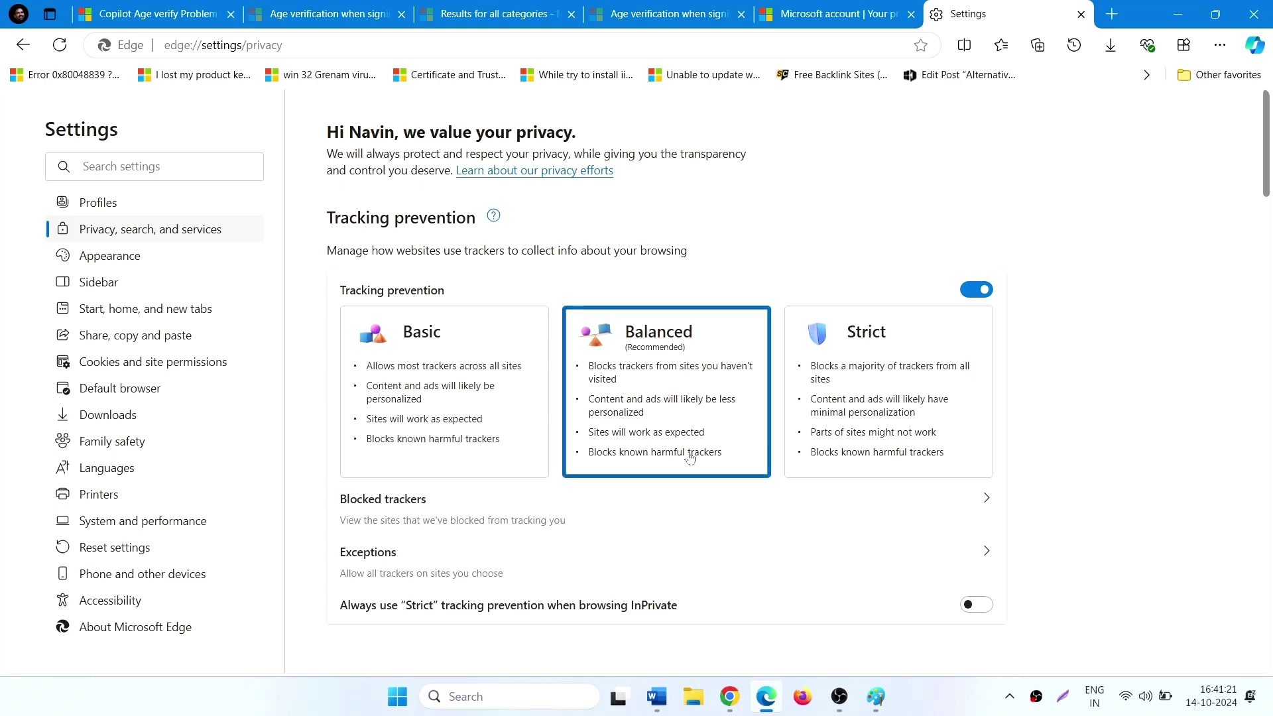
scroll(719, 454, "down", 2)
scroll(719, 454, "down", 3)
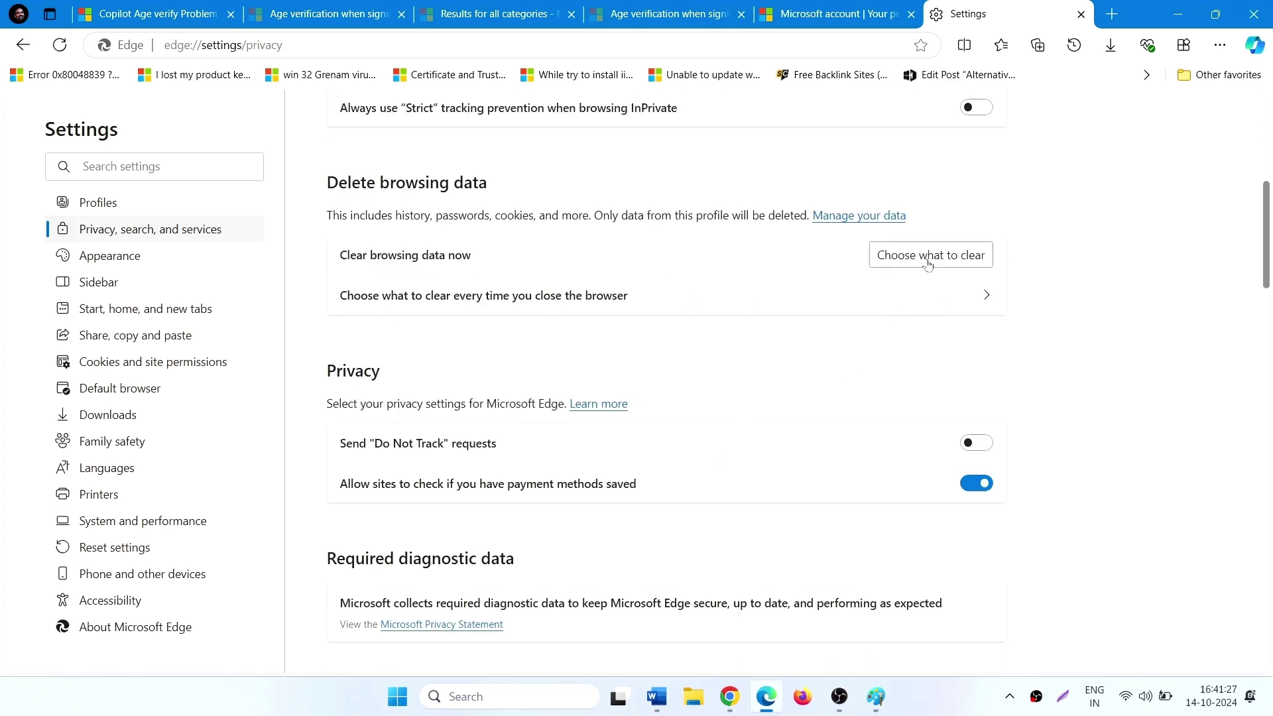
- Clear Edge browsing data for All time, with Media Foundation data included
left_click(980, 267)
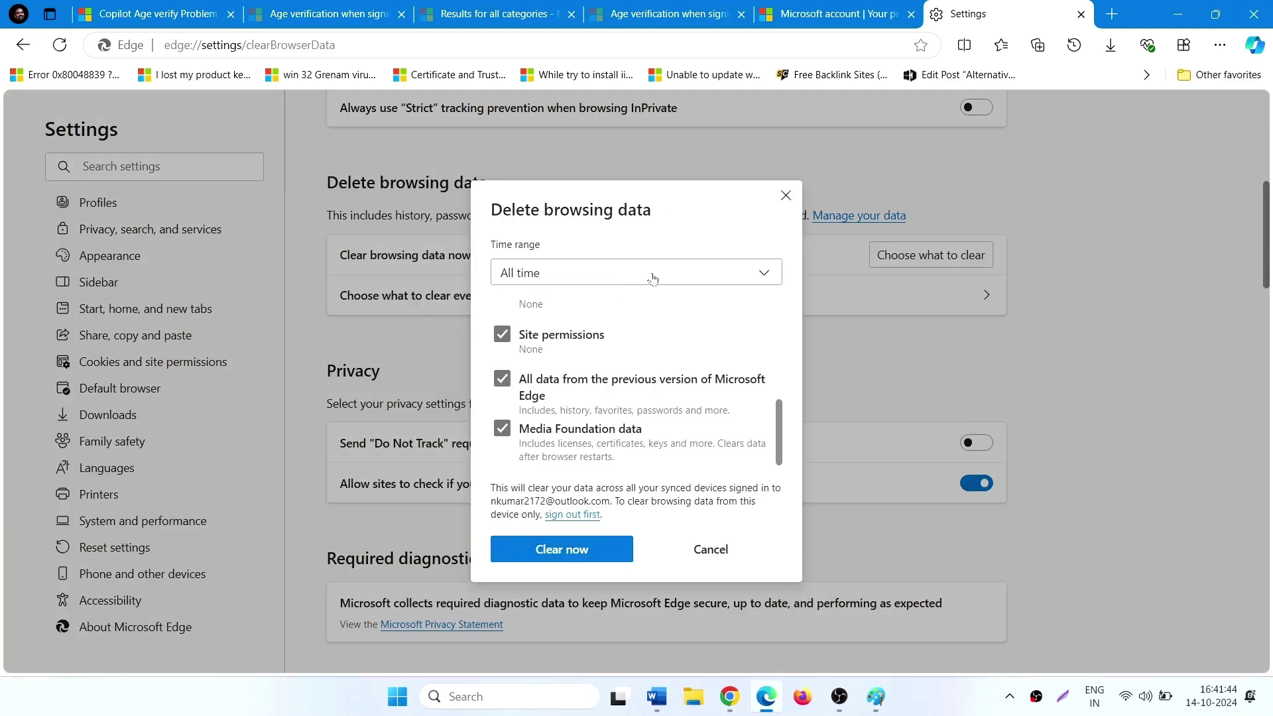
left_click(772, 278)
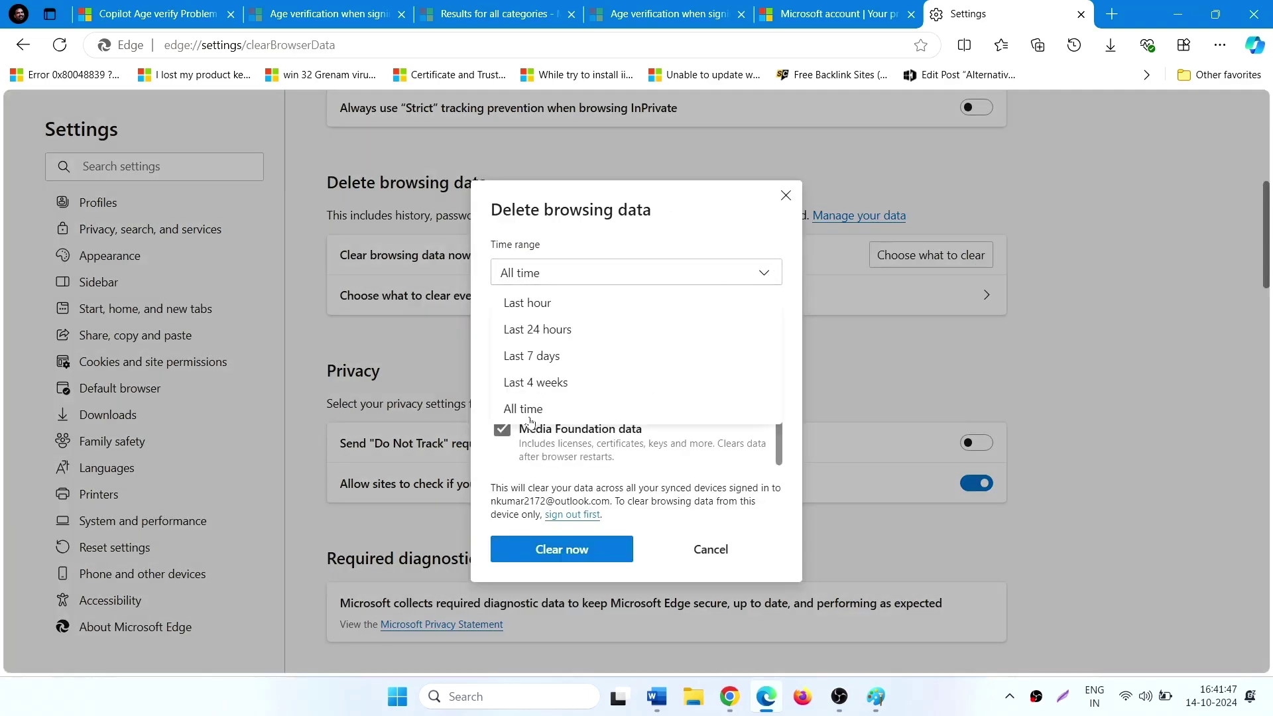
left_click(526, 480)
left_click(502, 429)
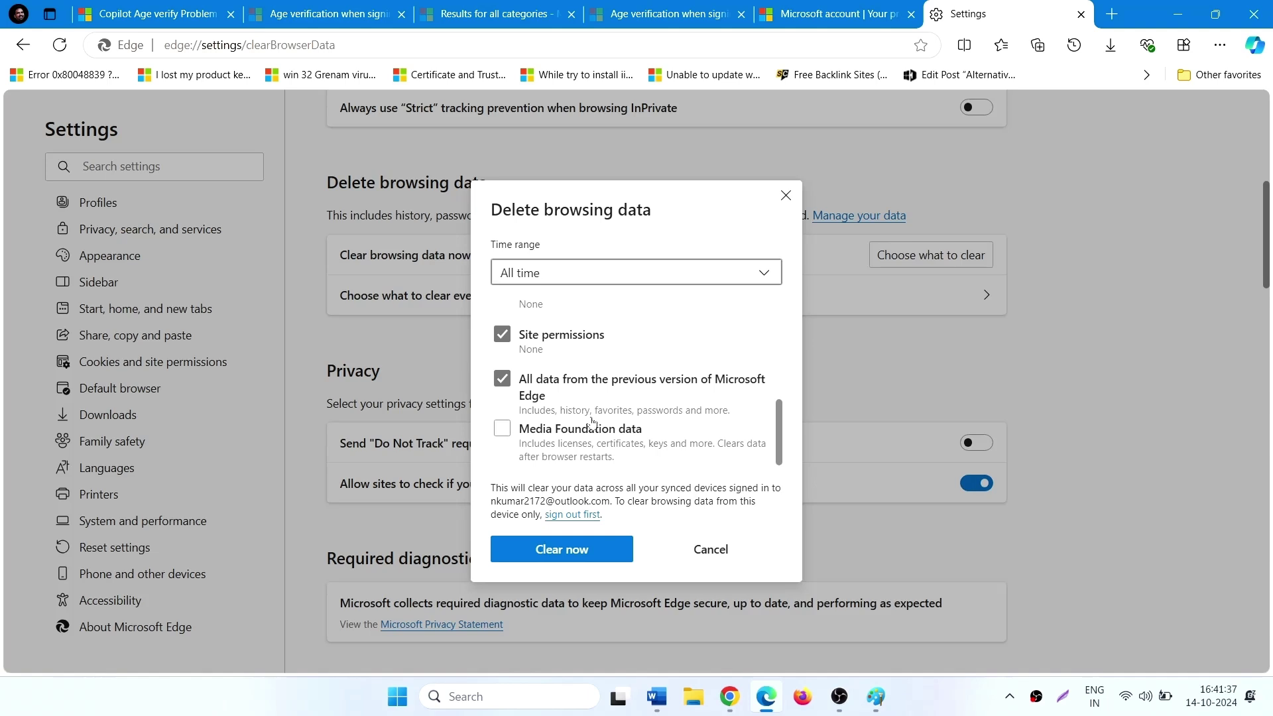
scroll(537, 437, "up", 5)
scroll(537, 437, "down", 3)
scroll(537, 437, "down", 2)
left_click(503, 429)
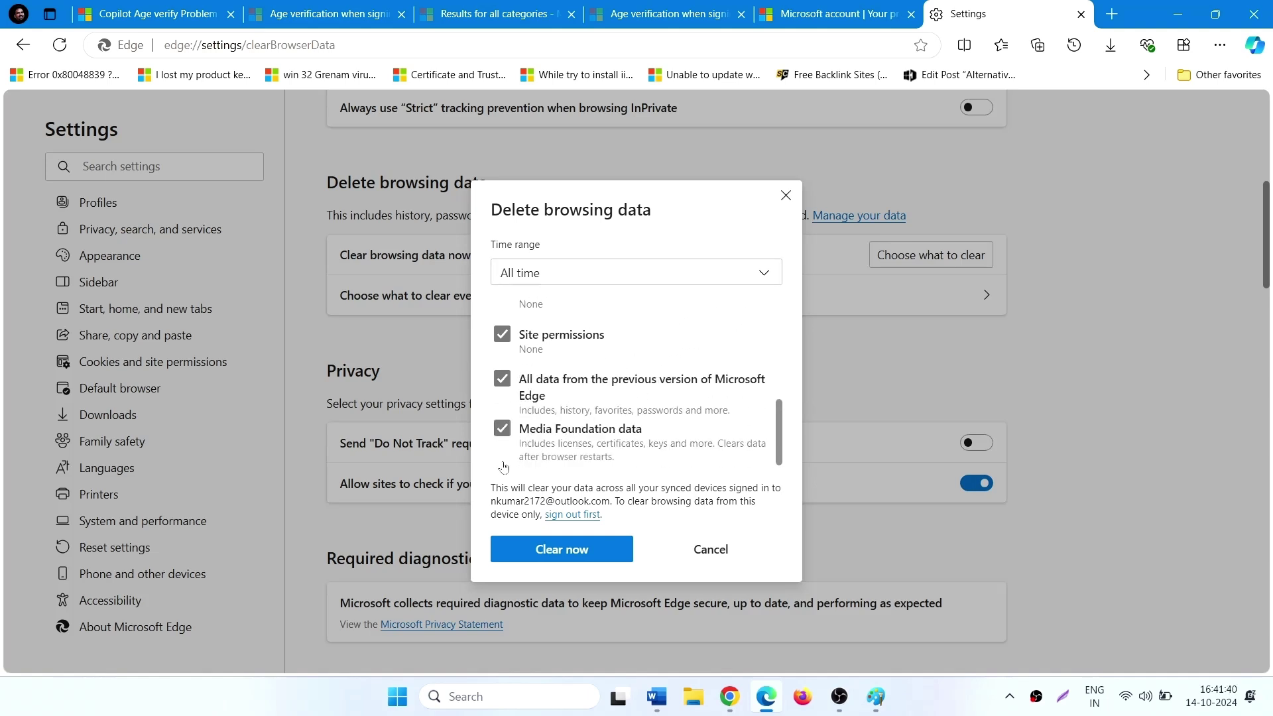
left_click(549, 553)
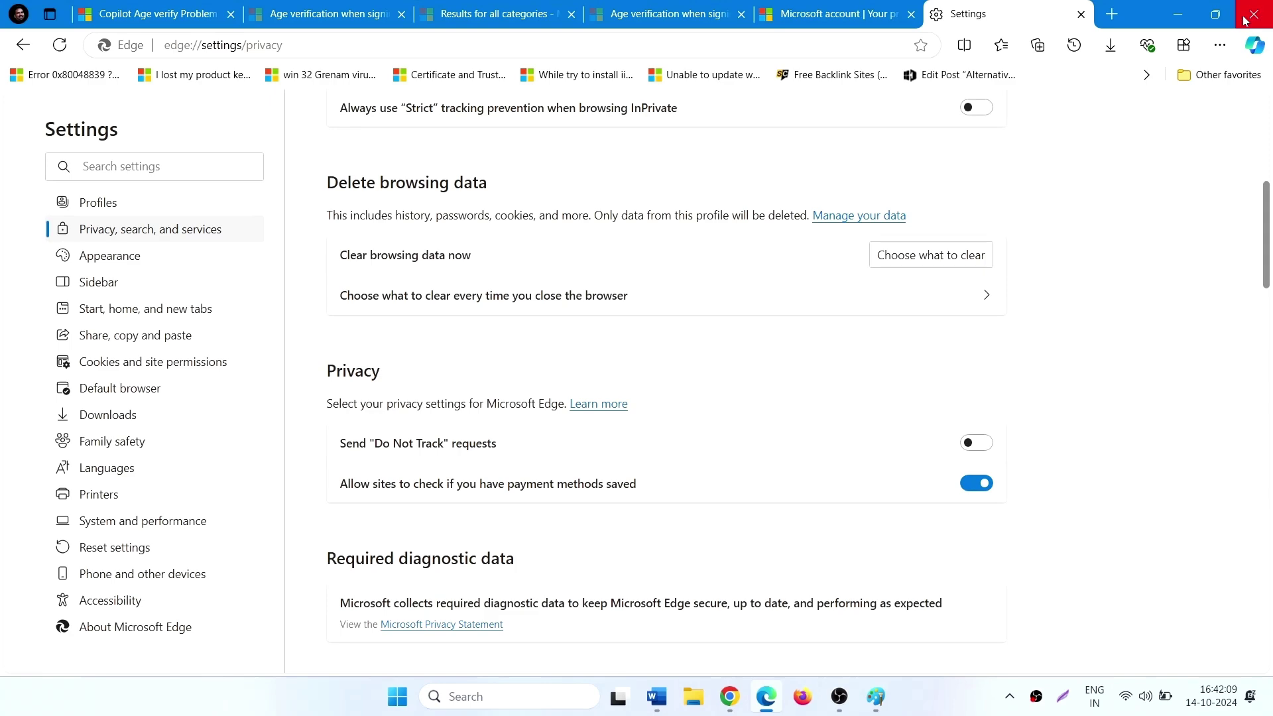
- Close Edge, view the Restart option under Start > Power, then launch Copilot
left_click(1253, 24)
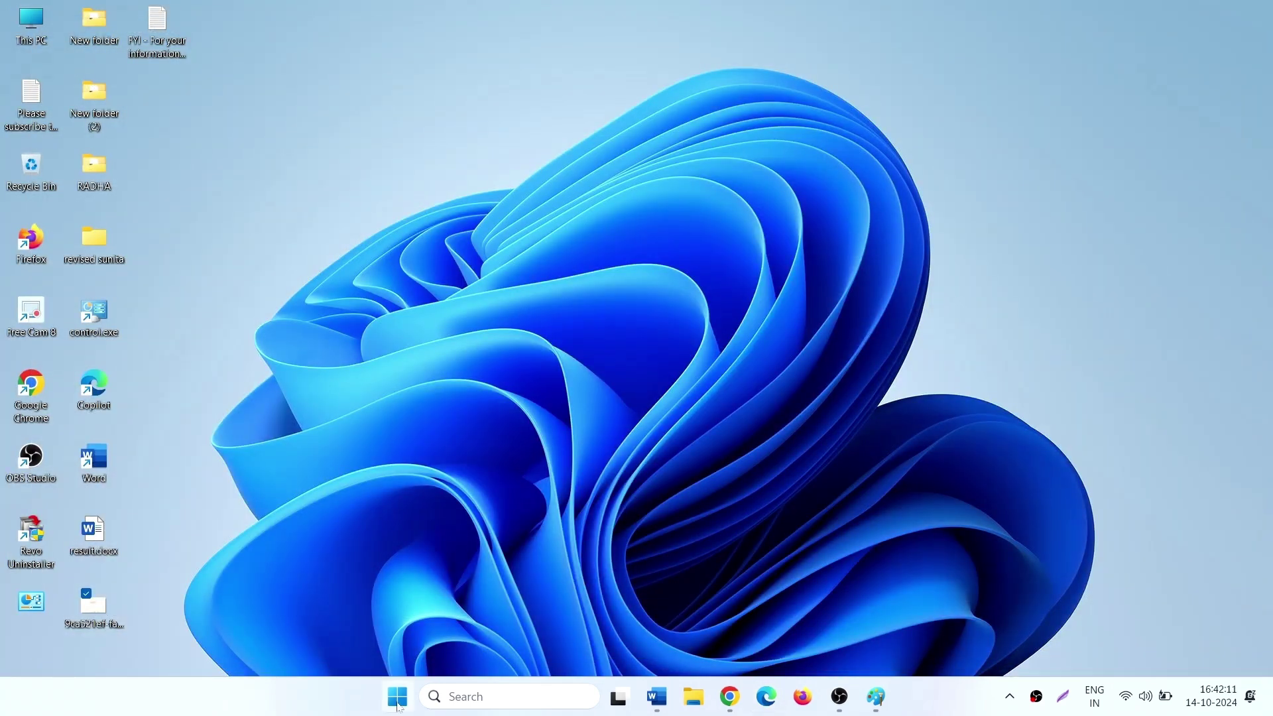
left_click(397, 701)
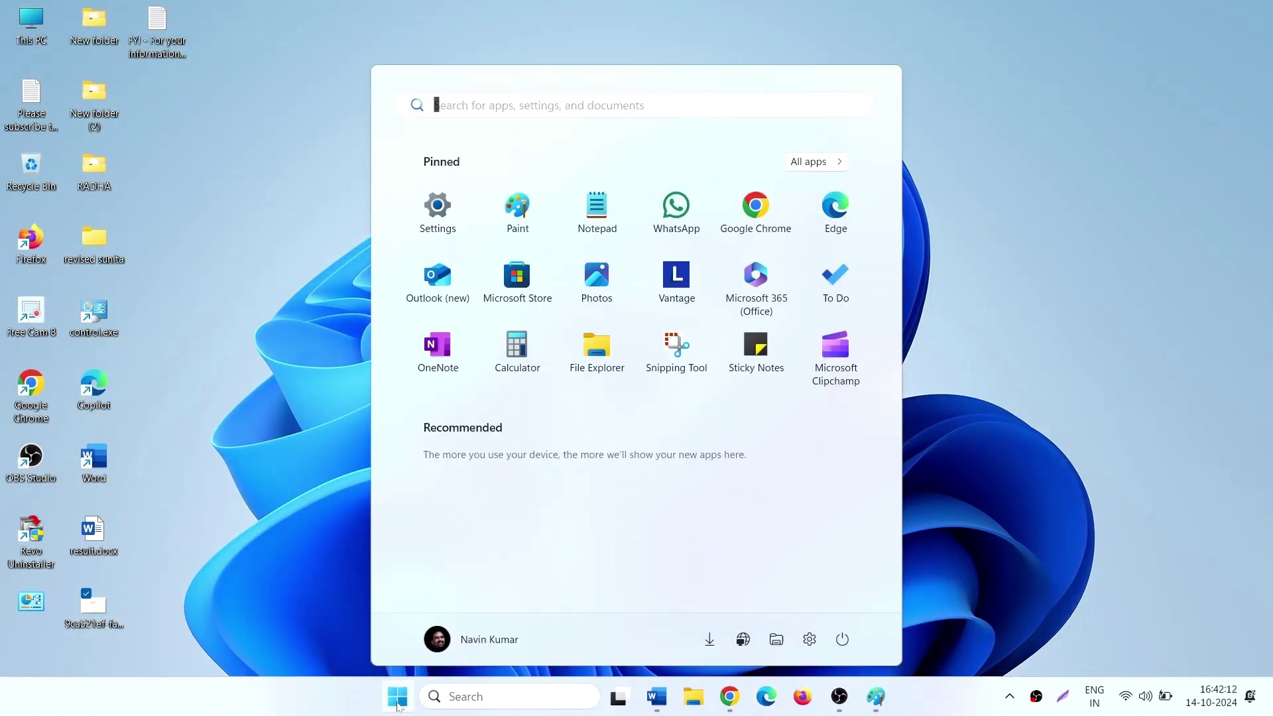
left_click(840, 641)
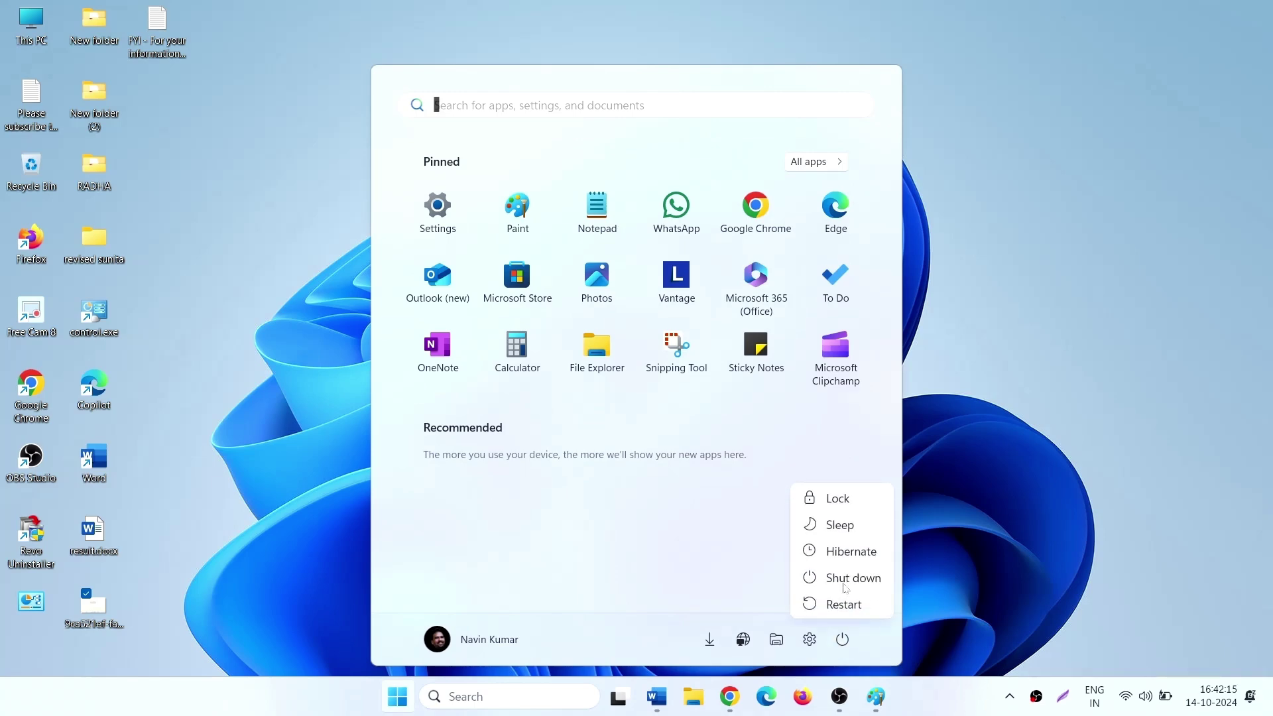
key("Escape")
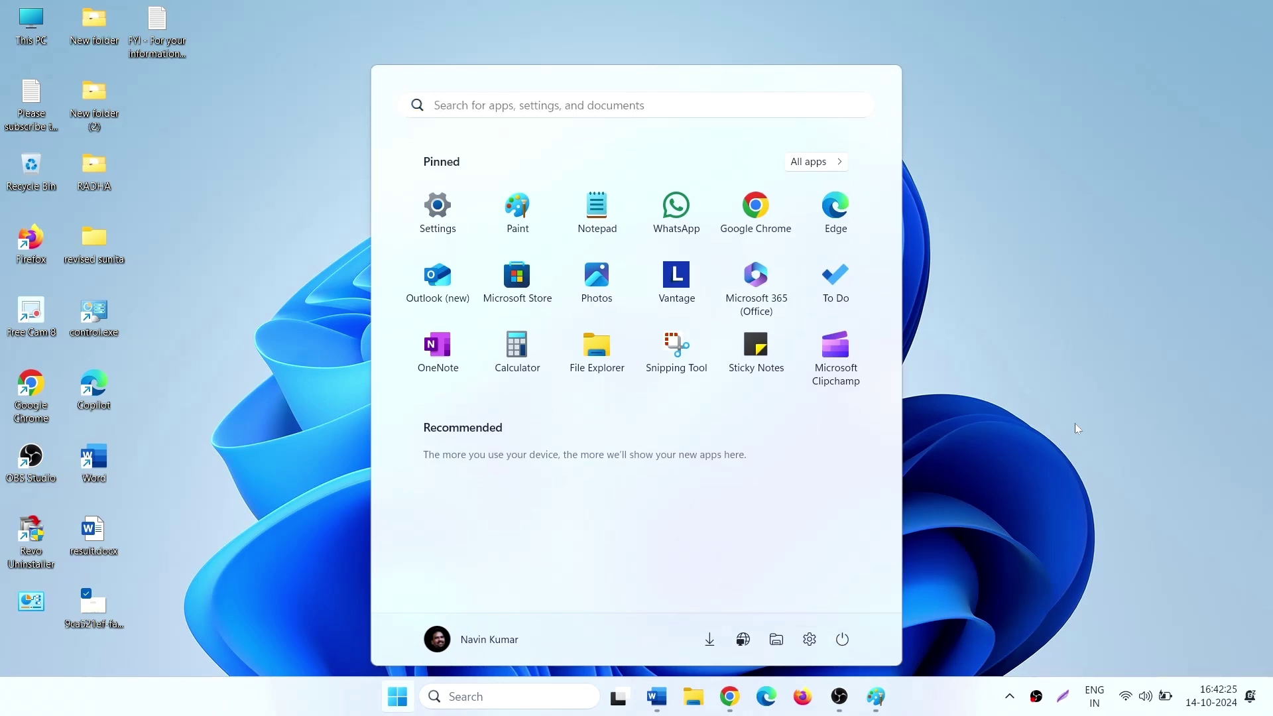
left_click(932, 230)
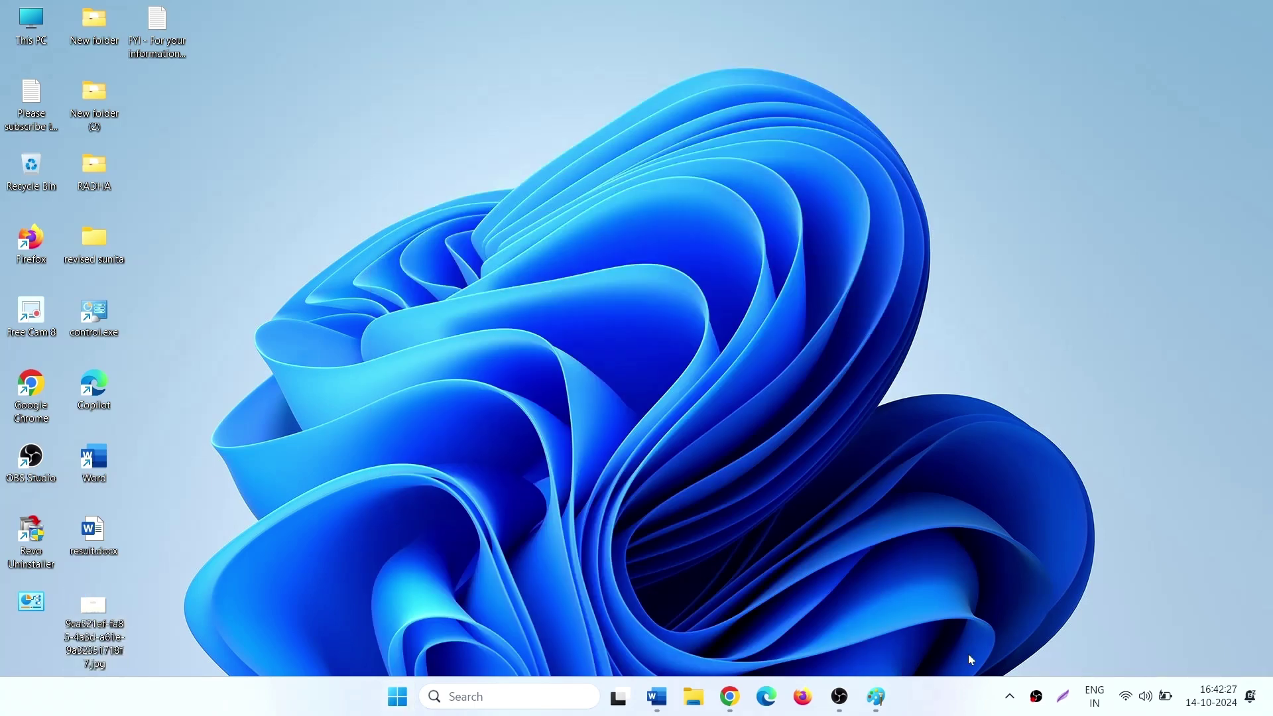